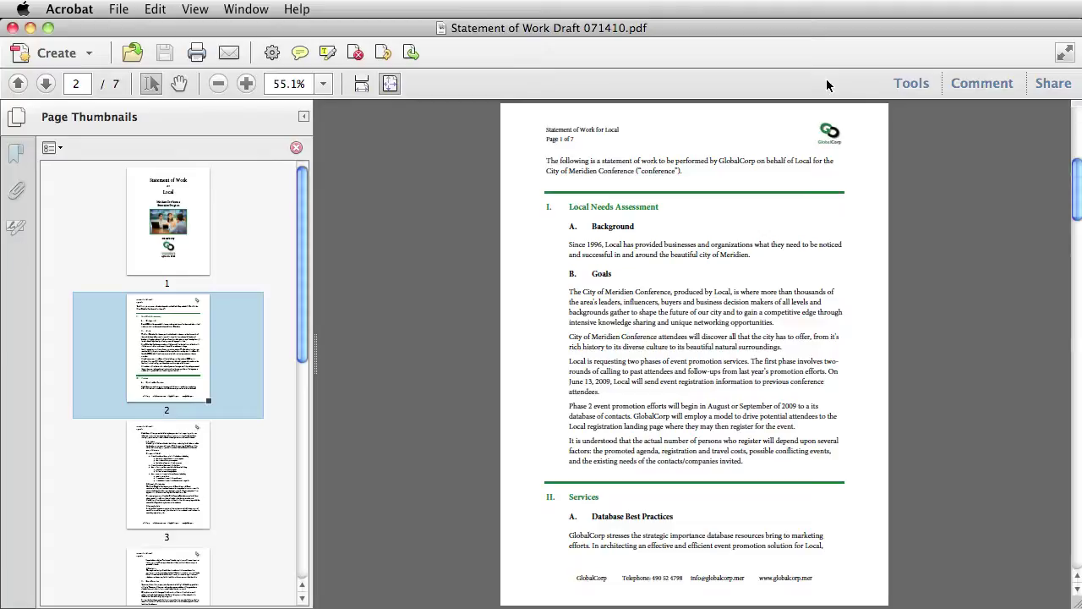
Show the Tools pane and expand its Protection panel to list the redaction tools.
click(907, 84)
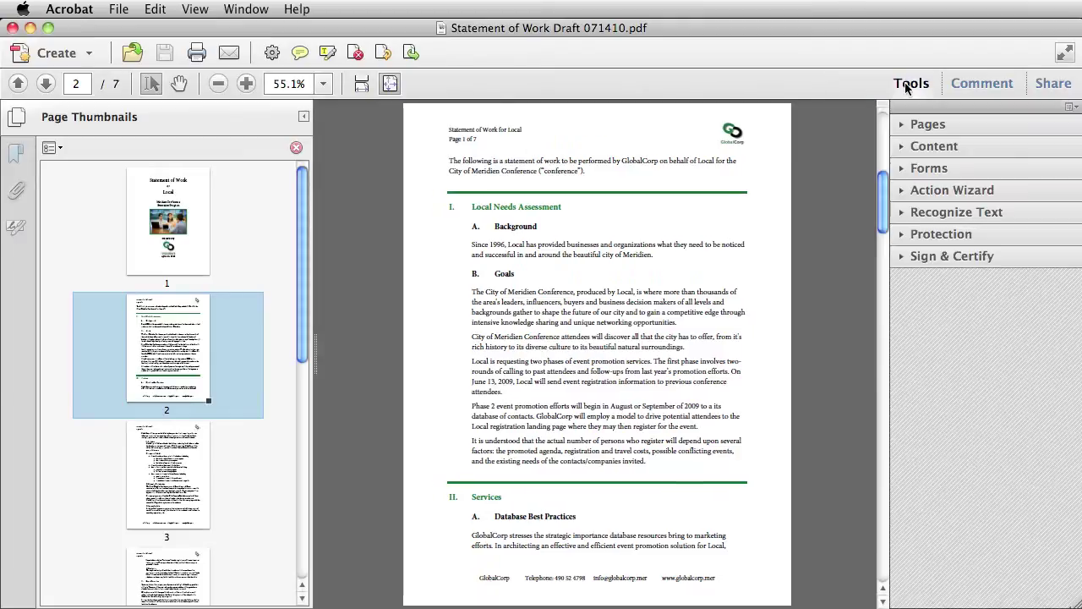
click(927, 236)
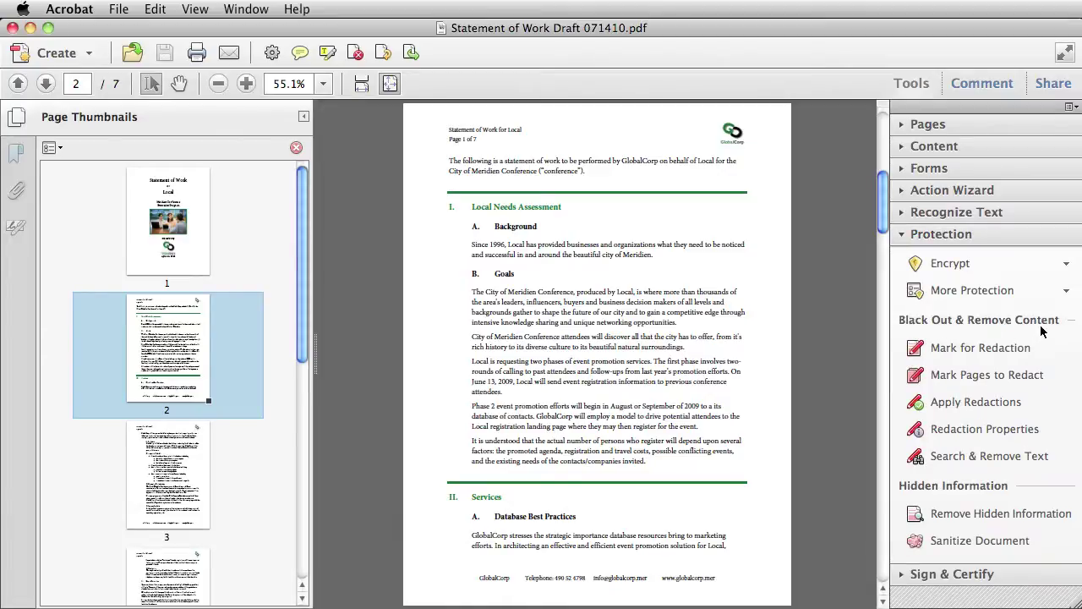
click(997, 349)
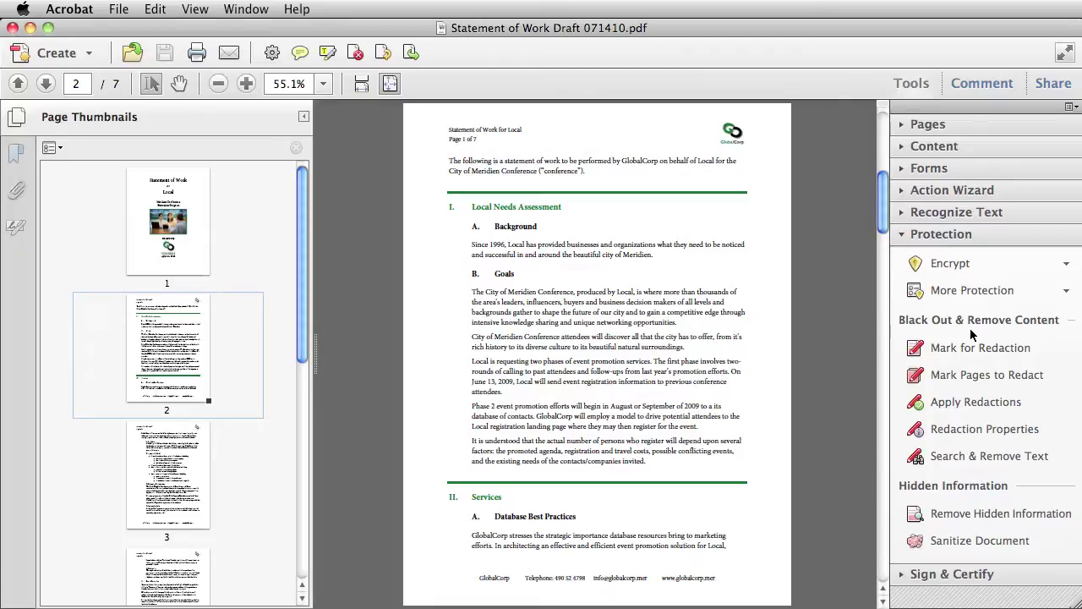
Give redactions a green outline, no fill colour, 62% fill opacity and overlay text.
click(978, 436)
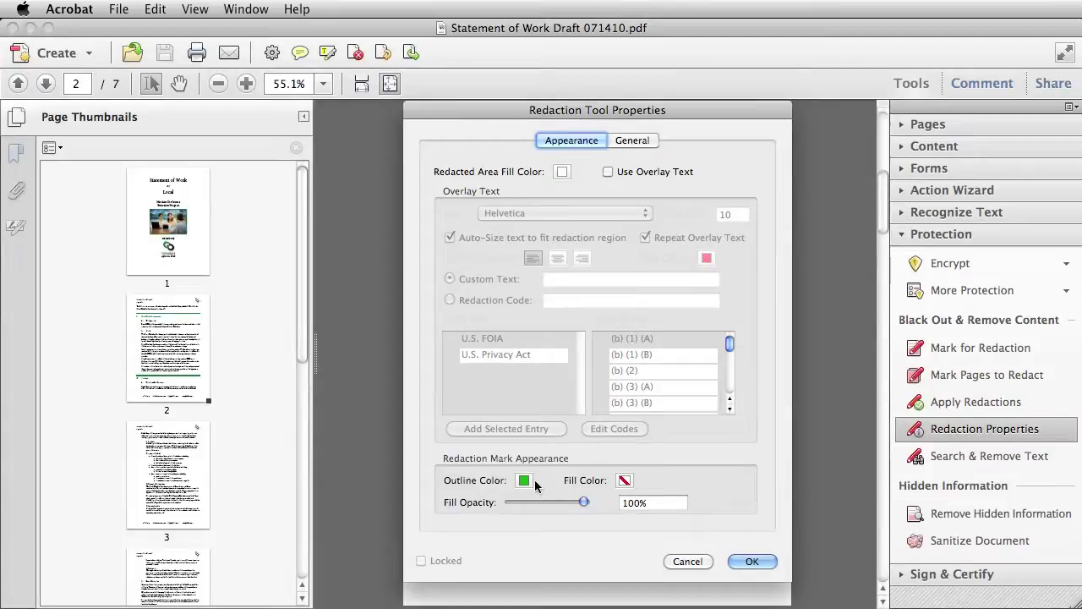
click(525, 481)
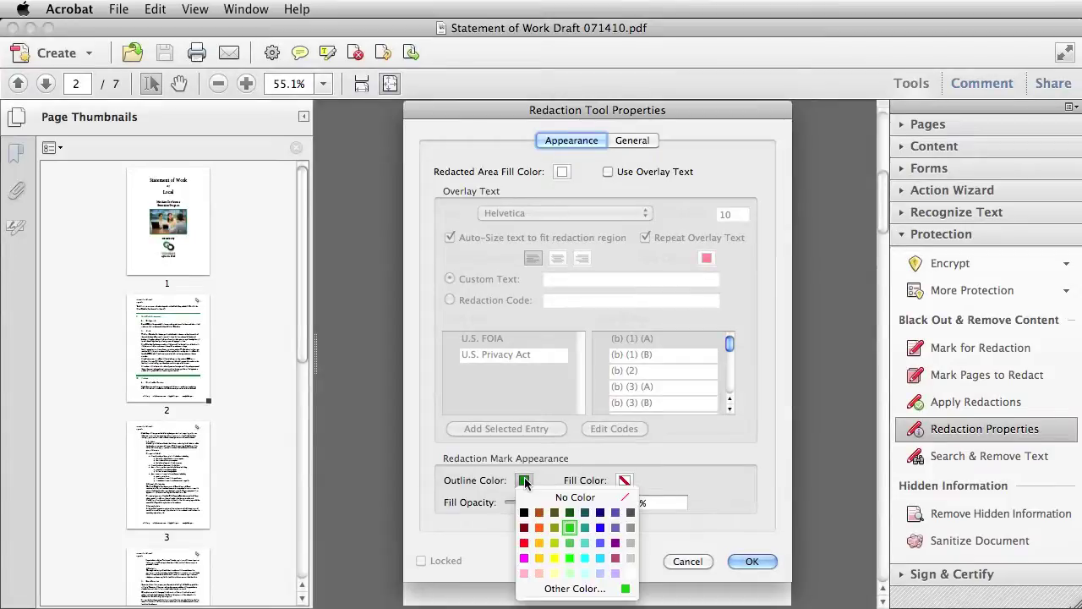
click(628, 483)
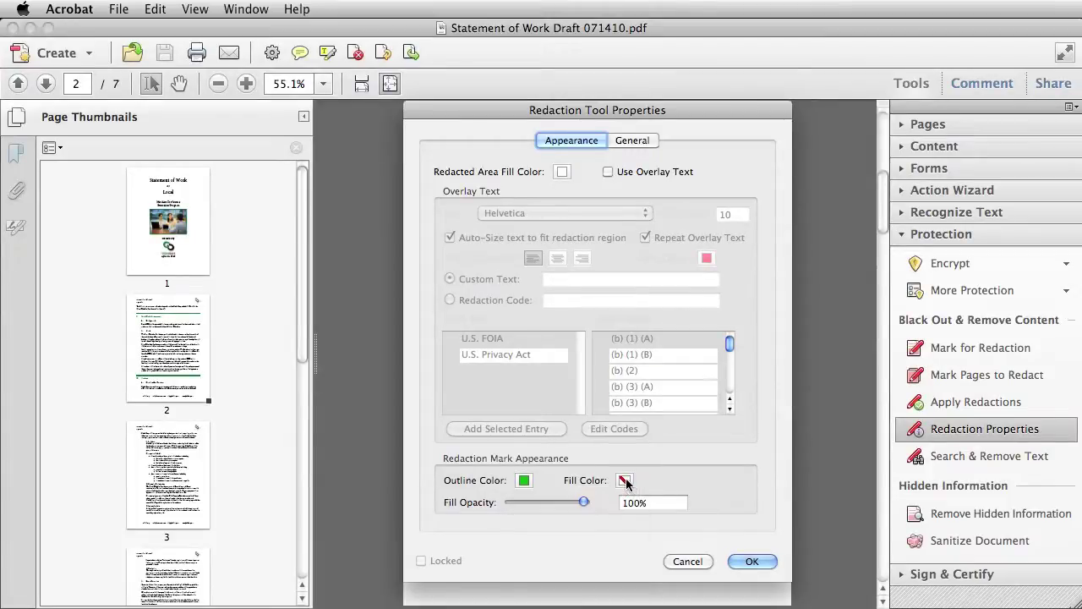
click(626, 482)
click(652, 495)
drag(583, 502, 557, 503)
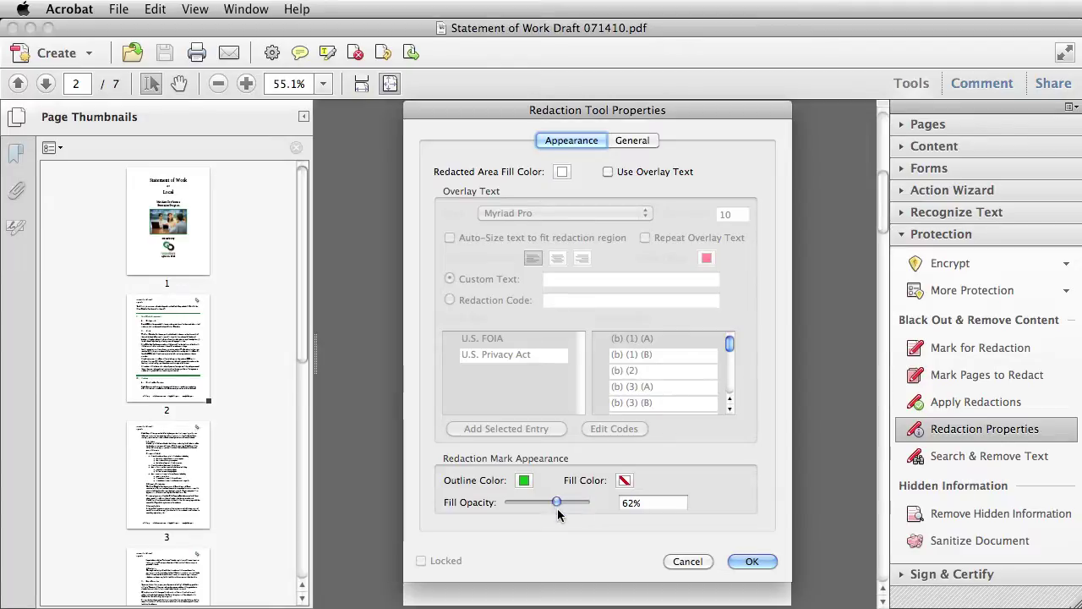
click(608, 172)
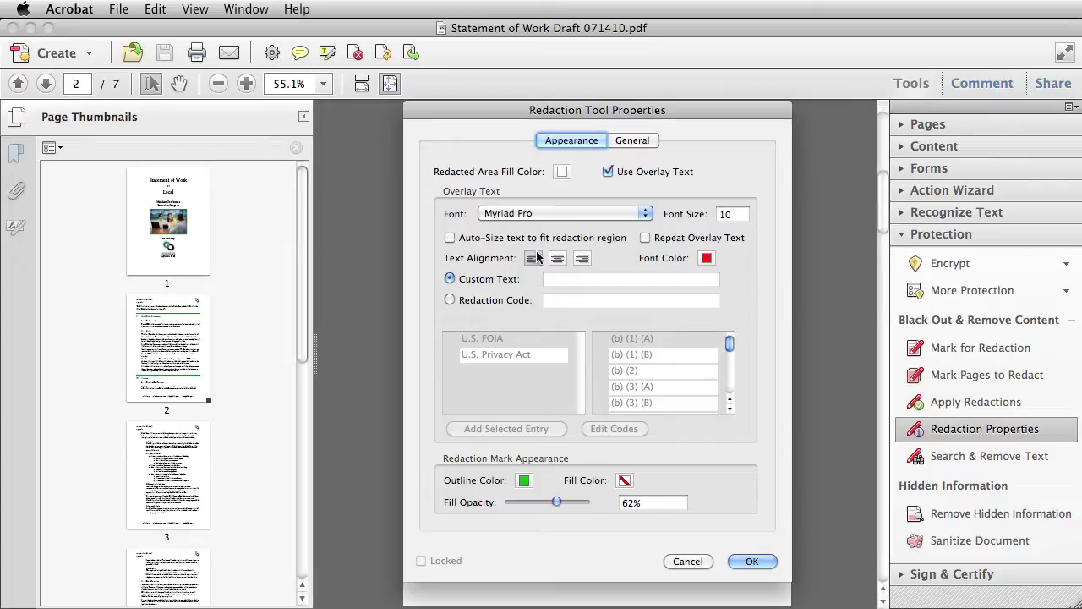
Enter 'Confidential' as the custom overlay text for redactions.
click(573, 280)
text(Confidential)
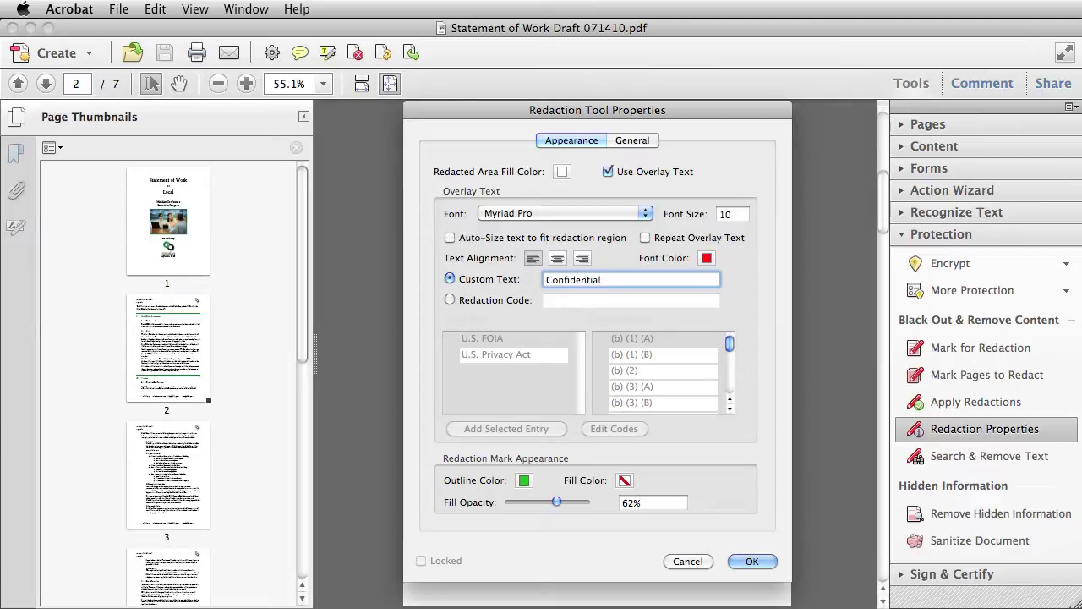
key(Tab)
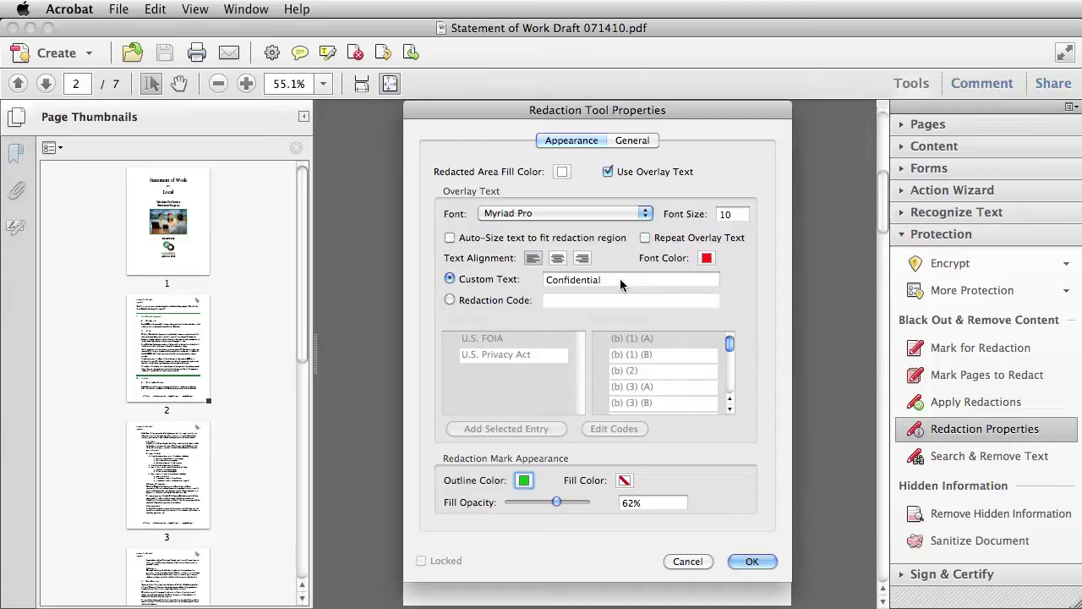
Review the U.S. Privacy Act redaction codes and code editor, then turn overlay text off.
click(451, 302)
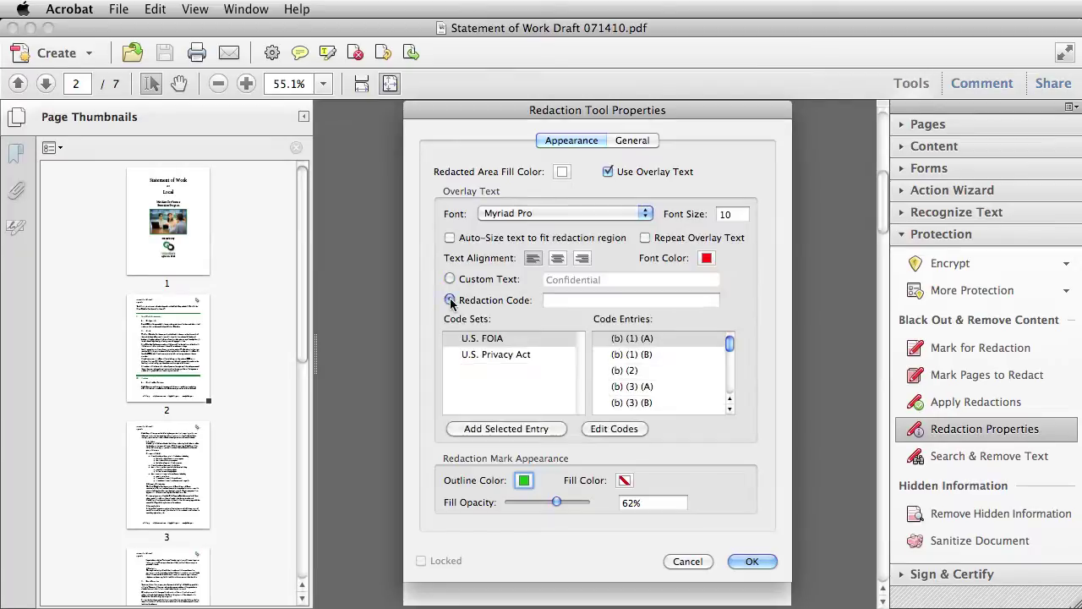
click(495, 355)
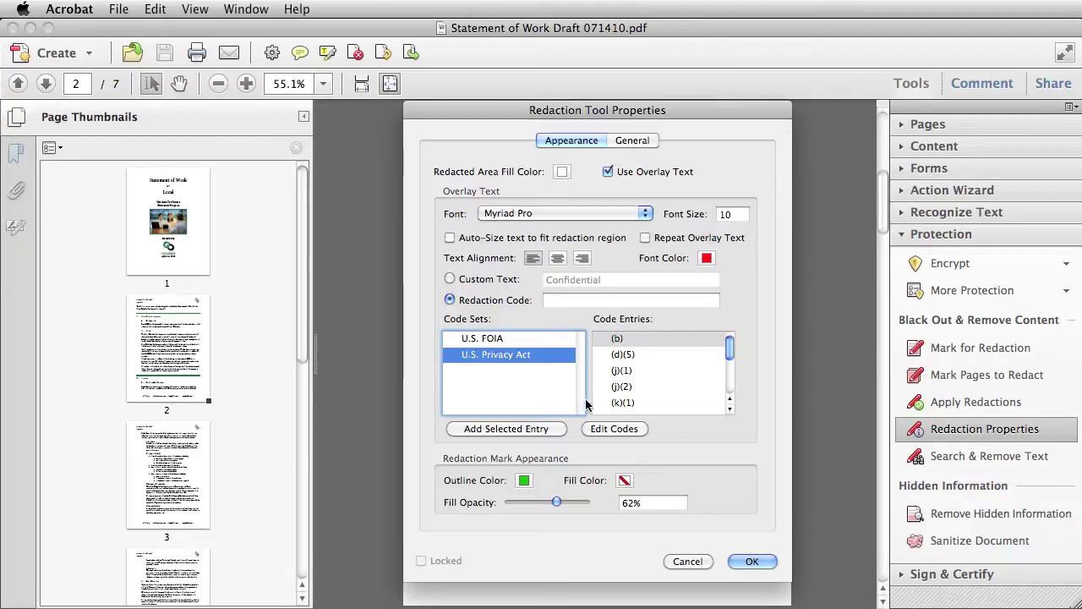
click(610, 429)
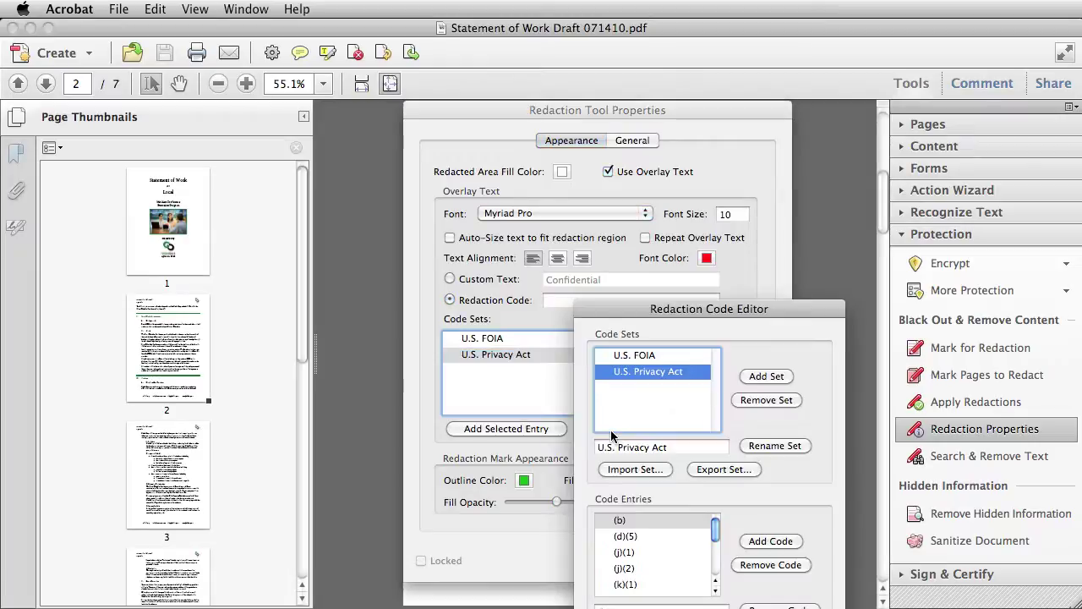
drag(801, 309, 781, 214)
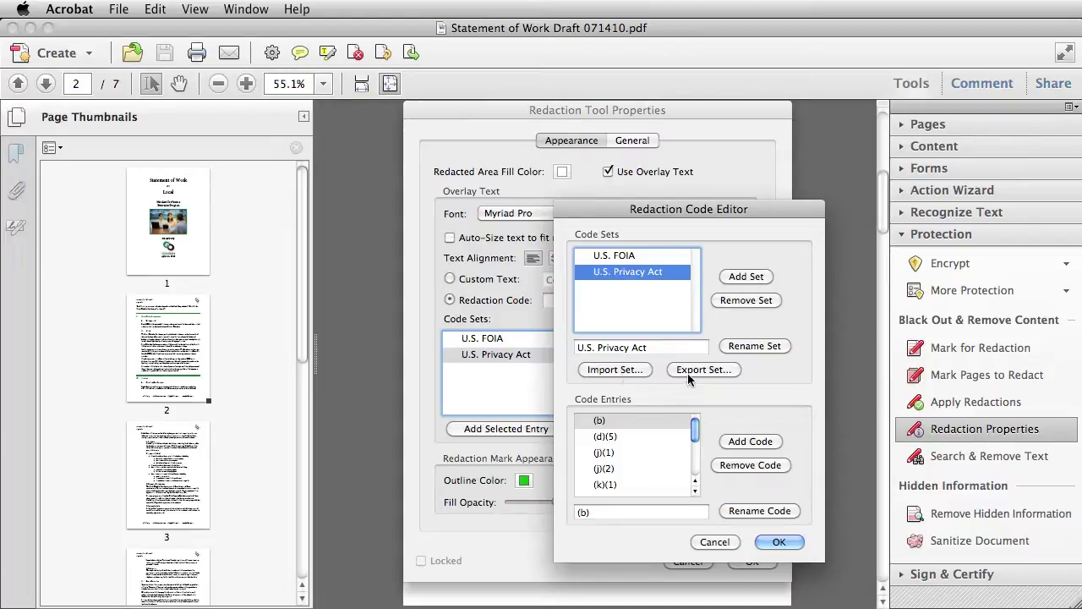
click(715, 542)
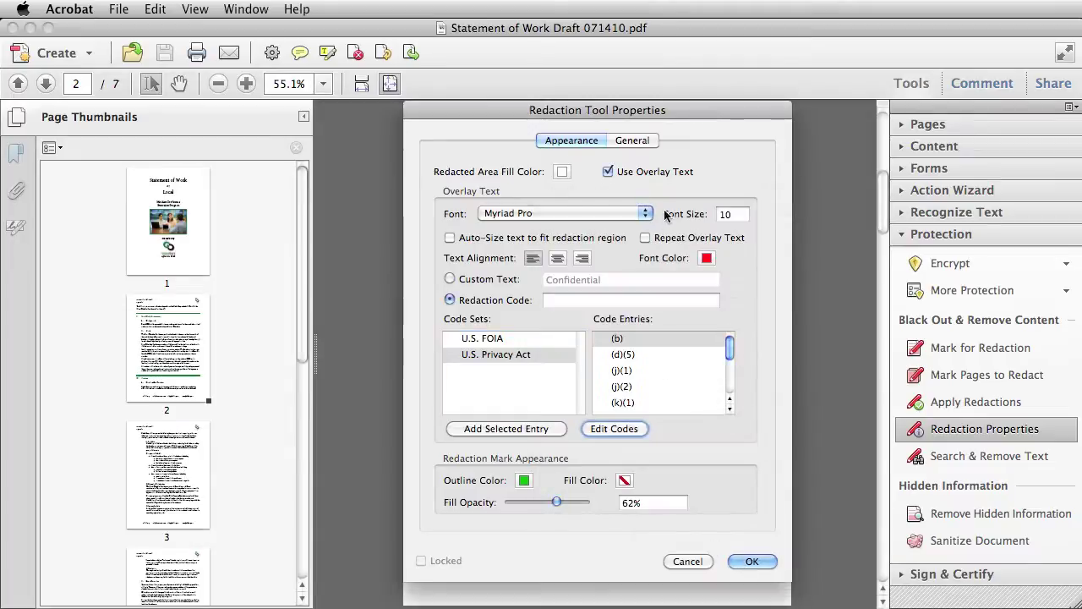
click(608, 172)
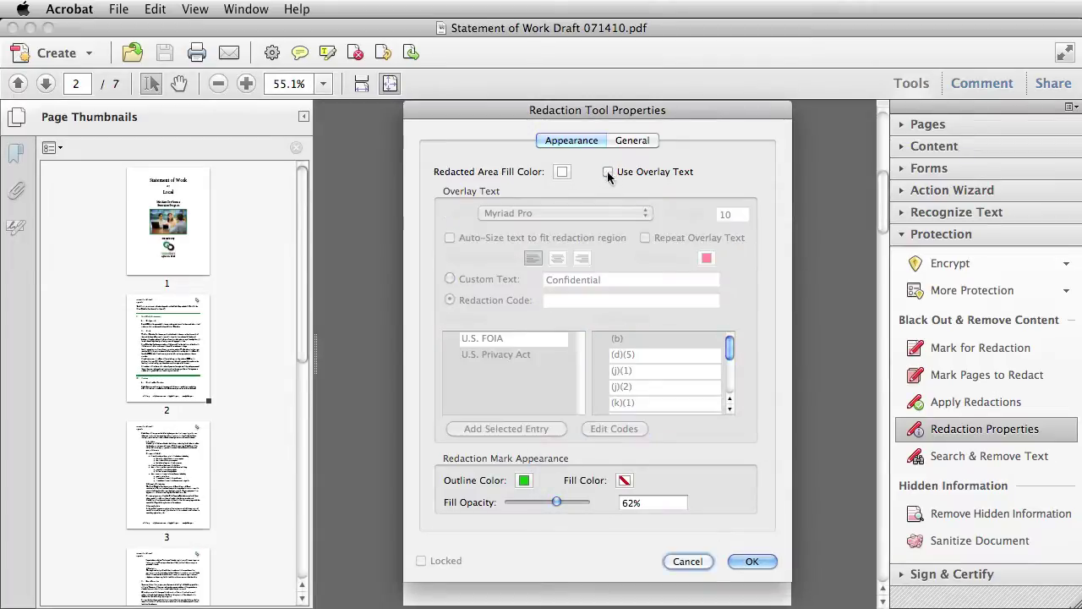
Save the redaction settings, activate Mark for Redaction and dismiss its introductory note.
click(750, 561)
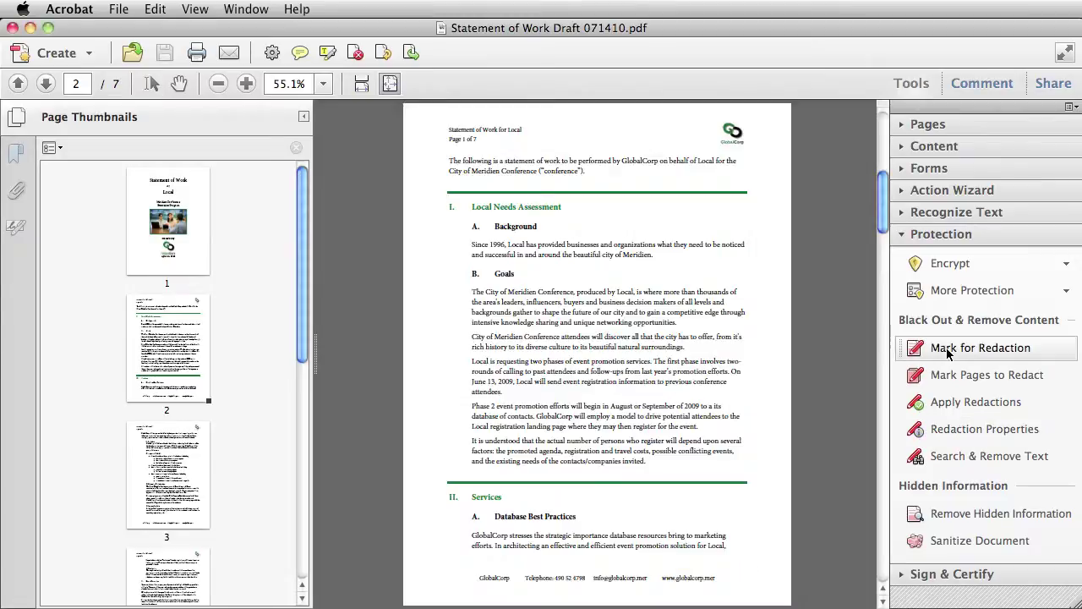
click(946, 358)
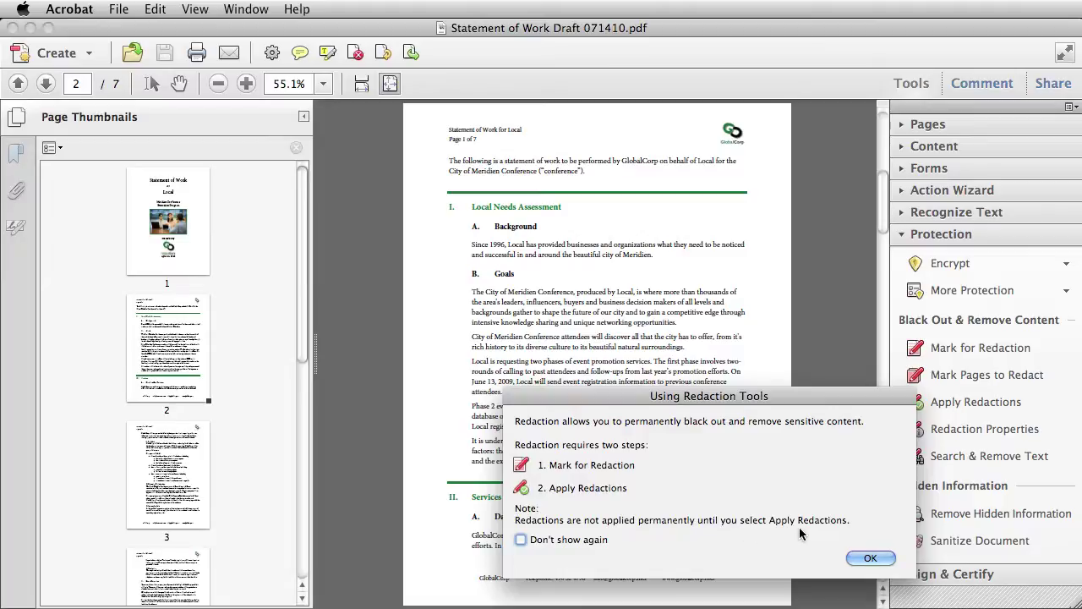
click(864, 558)
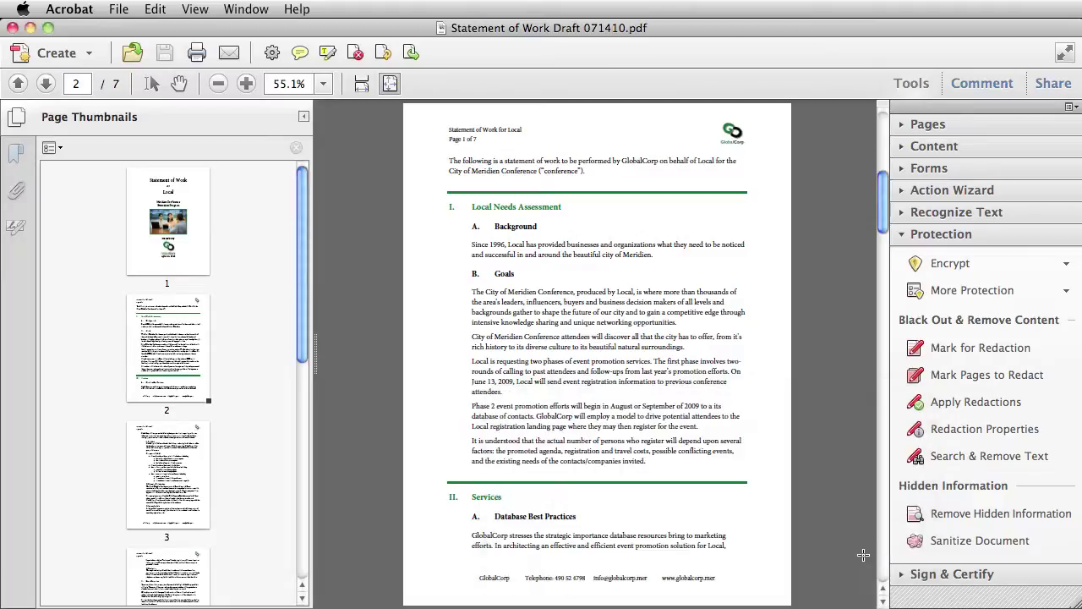
Mark Meridien in the opening, Background and two Goals paragraphs for redaction.
double_click(484, 171)
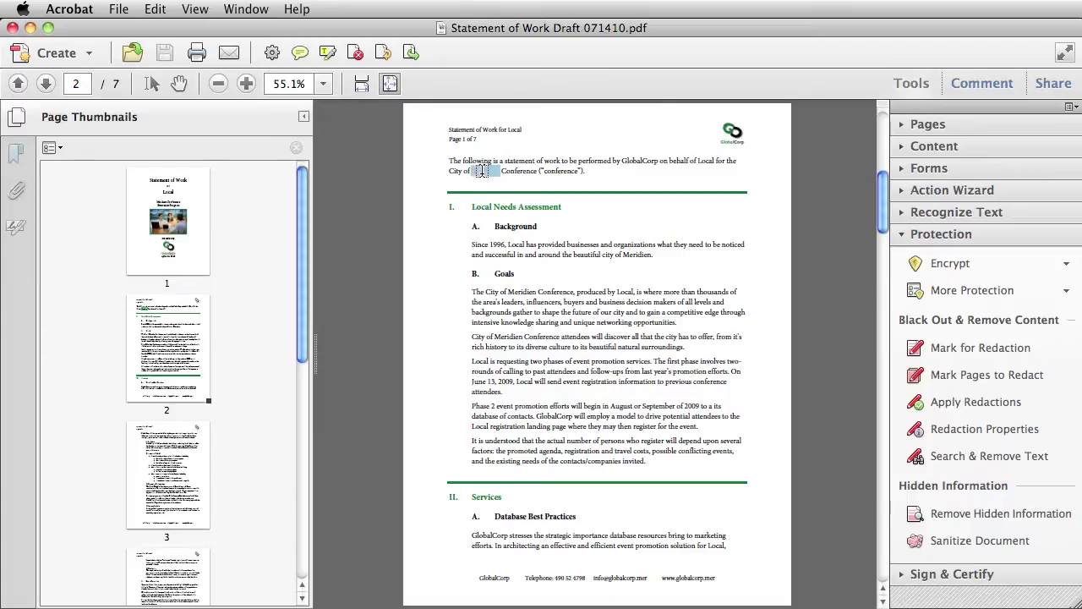
double_click(636, 255)
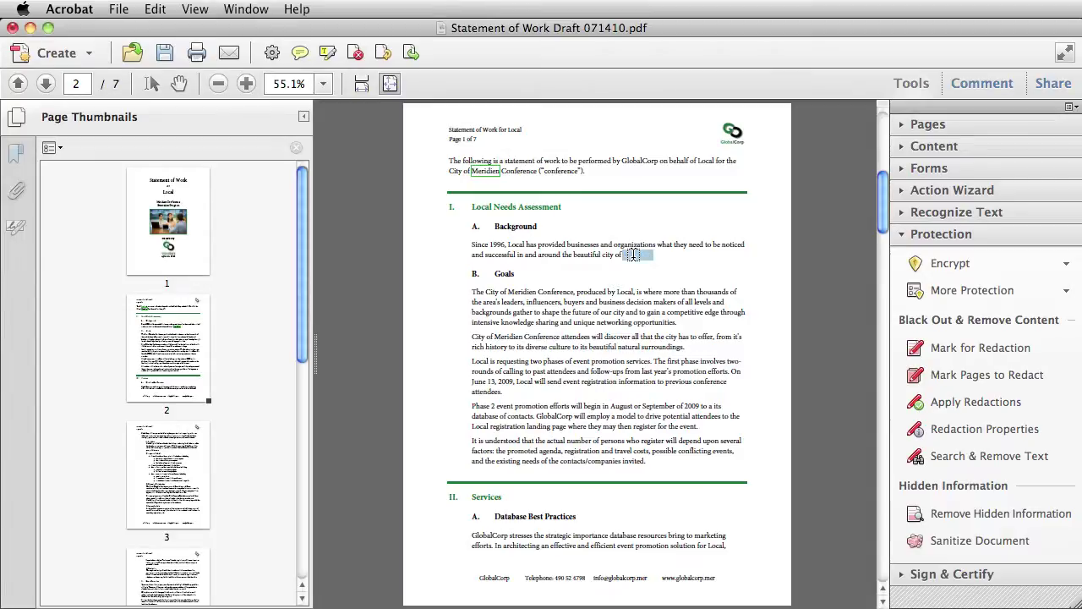
double_click(522, 292)
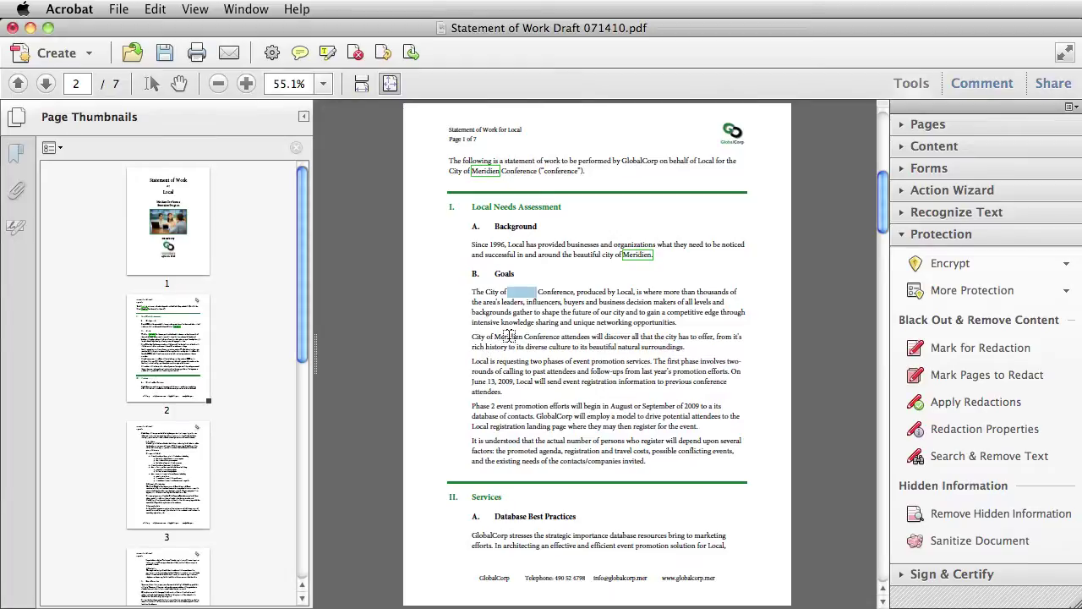
double_click(510, 337)
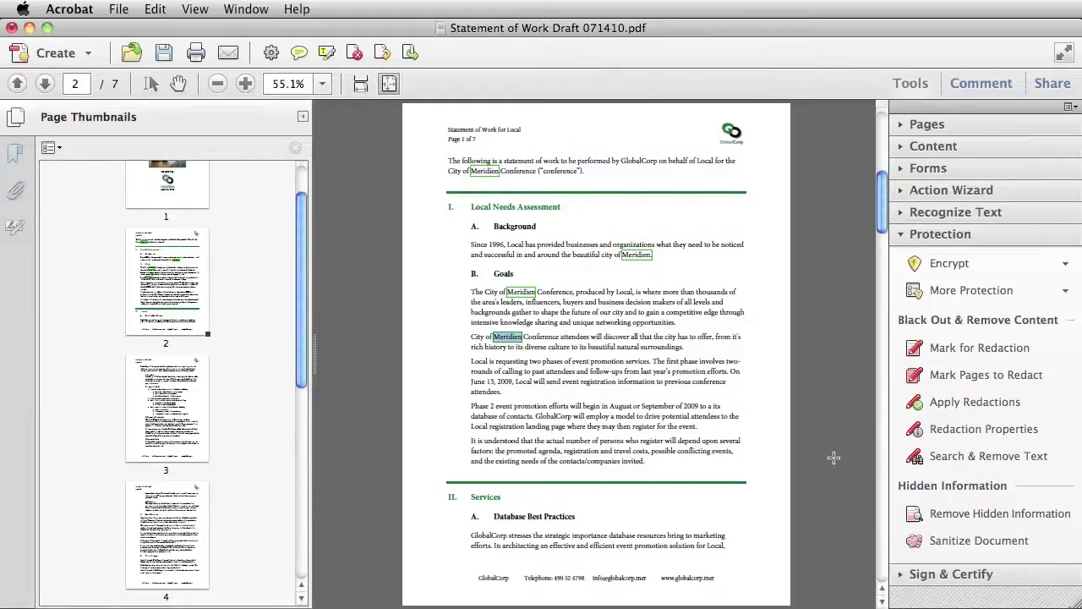
Search the document for the Dates pattern and preview the April 22, 2009 and June 13, 2009 matches.
click(956, 459)
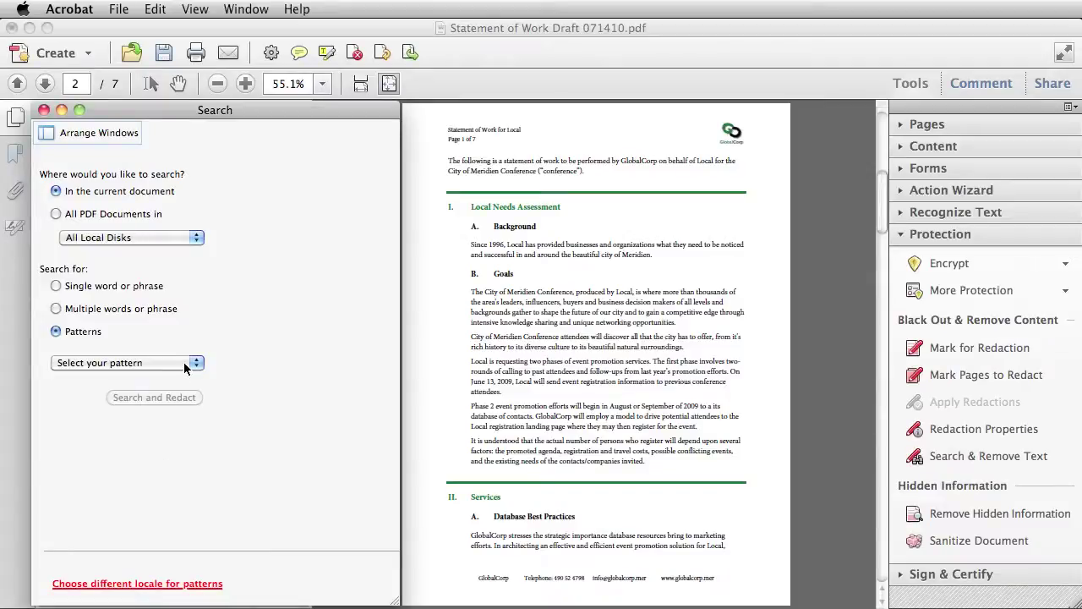
click(184, 362)
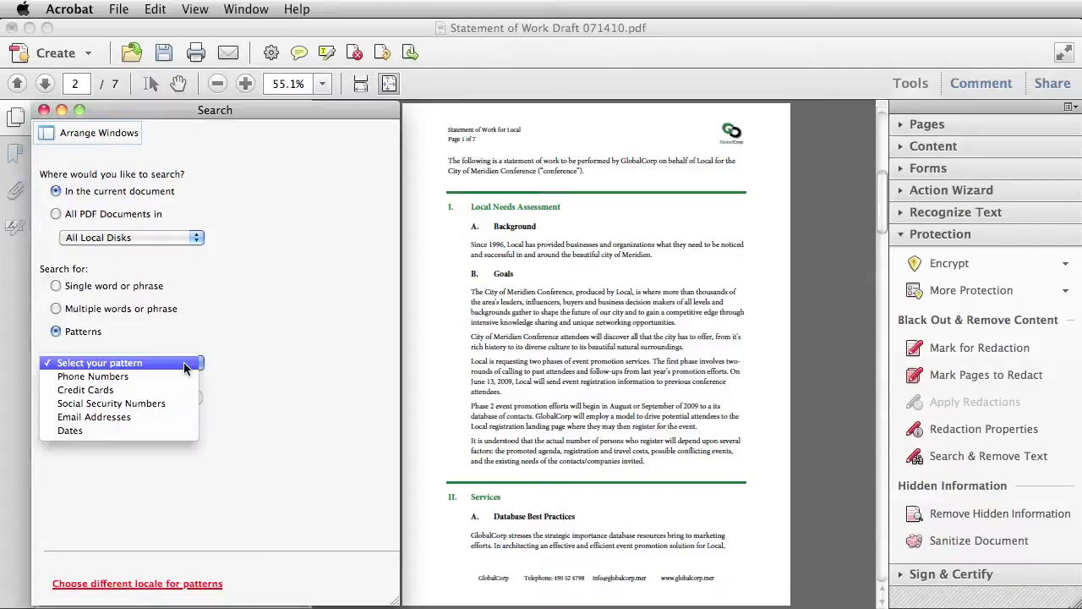
click(109, 429)
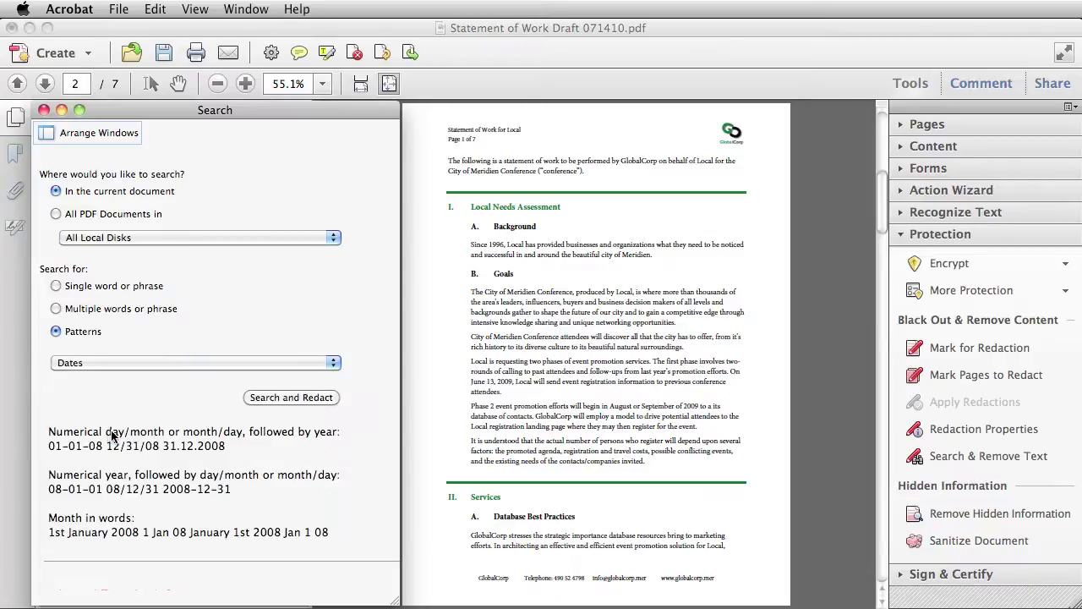
click(254, 399)
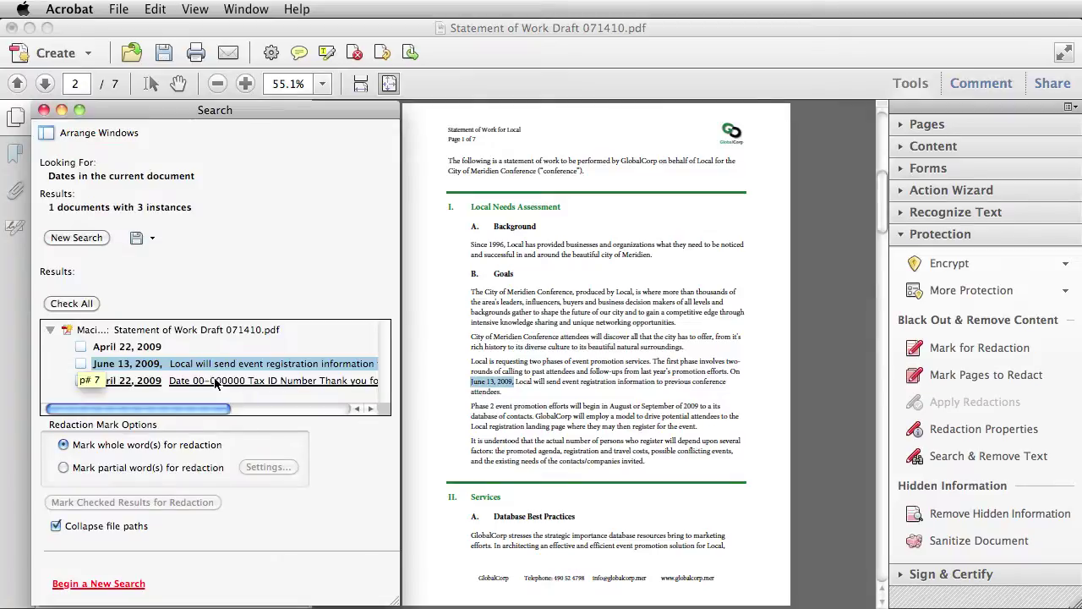
click(215, 380)
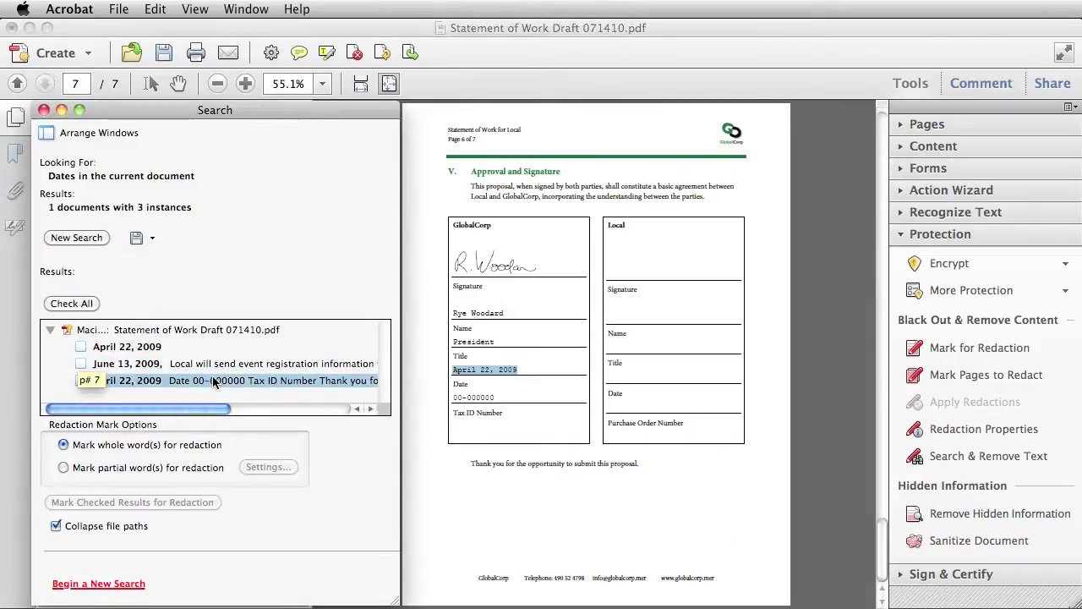
click(200, 365)
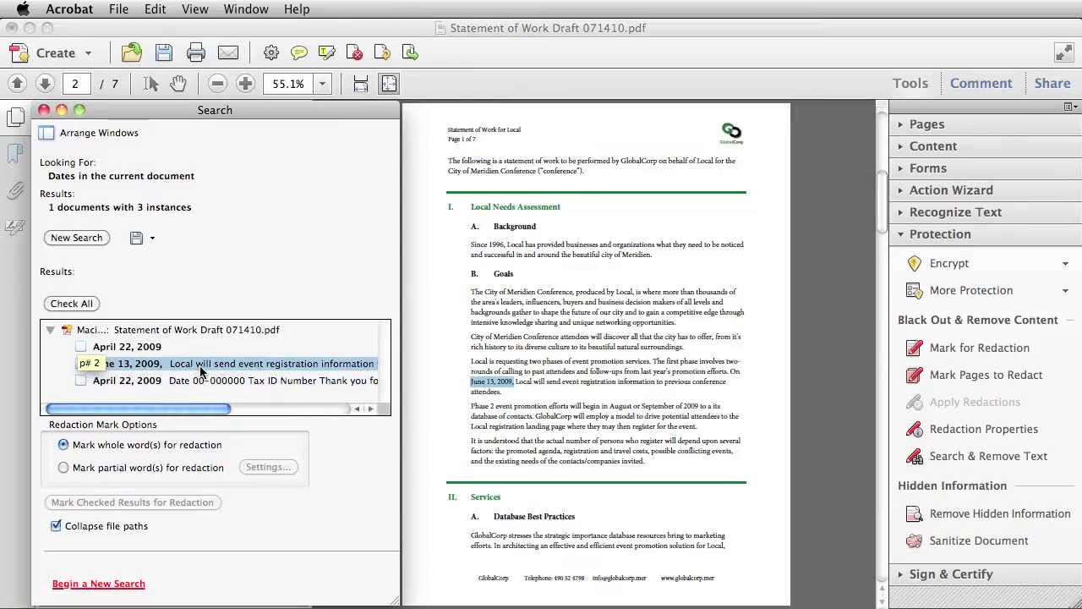
Choose Mark partial word(s) and check its beginning/end setting.
click(63, 468)
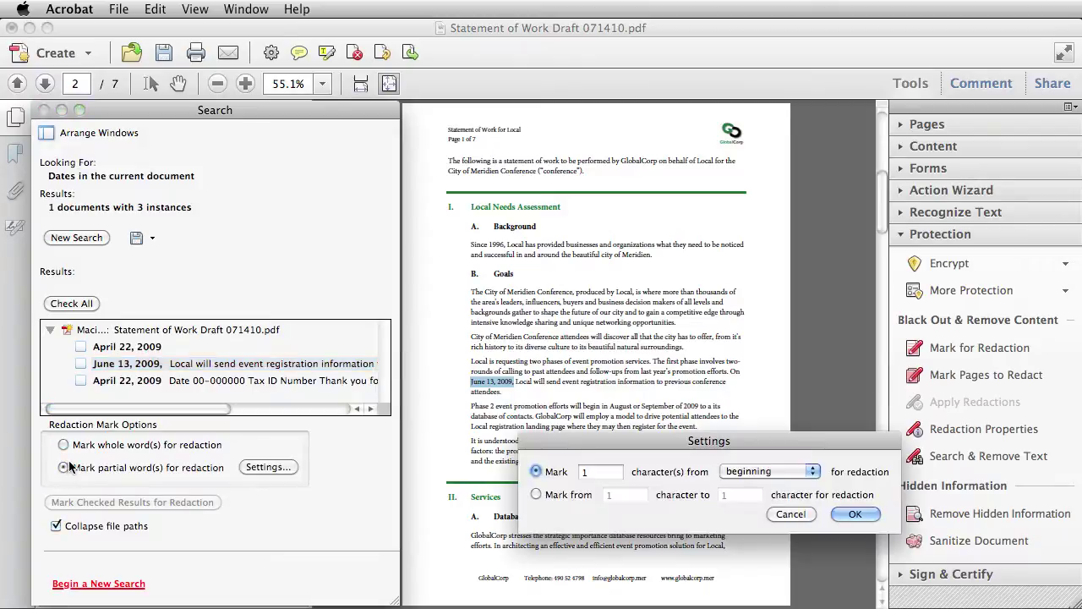
click(814, 473)
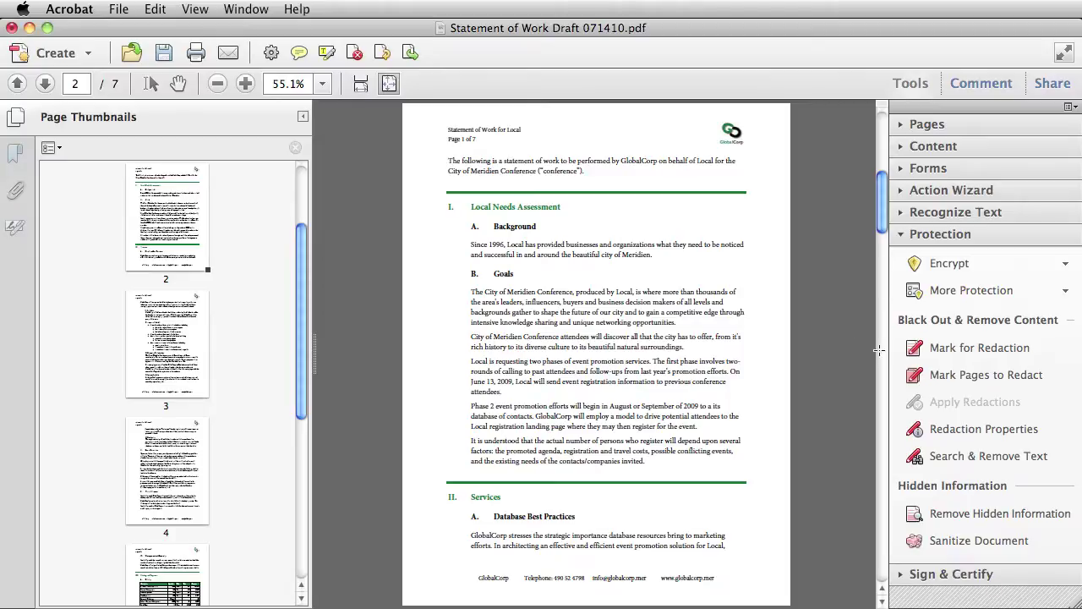
Mark the header word Local for redaction and repeat the mark across all pages.
click(930, 348)
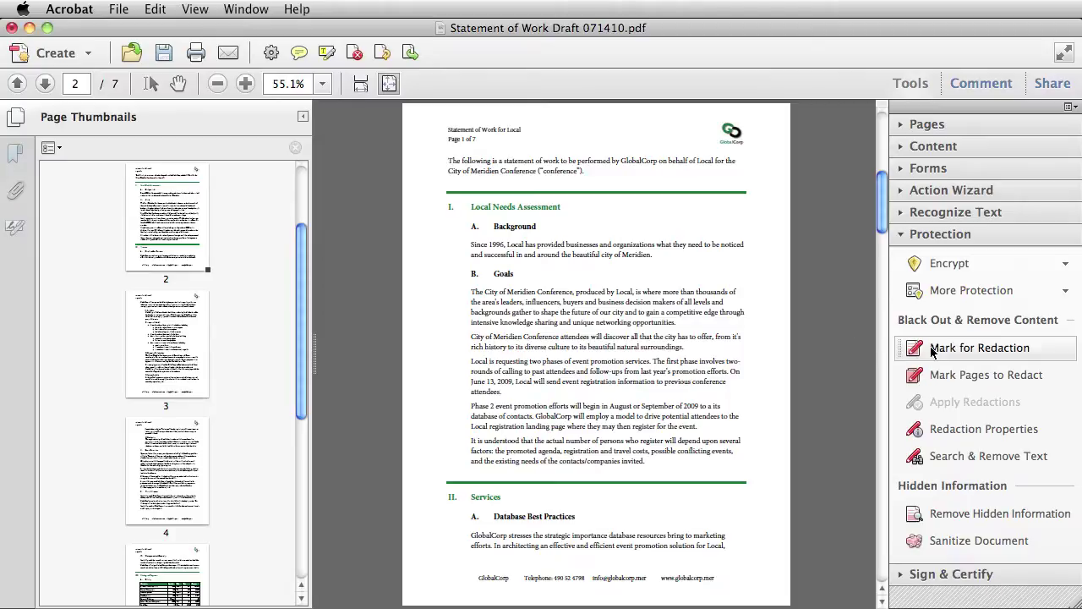
double_click(513, 129)
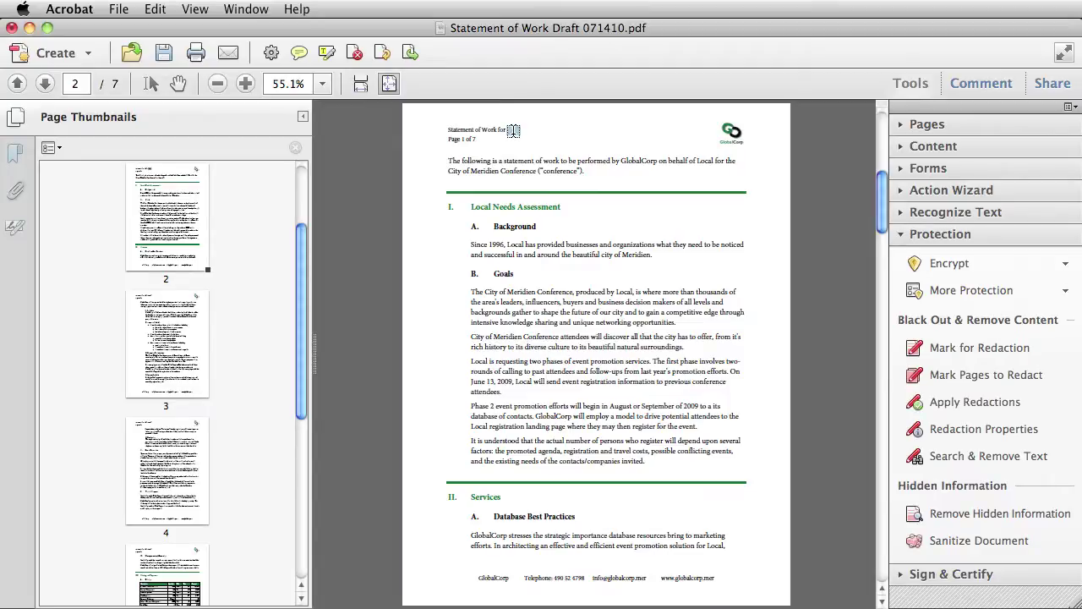
right_click(512, 130)
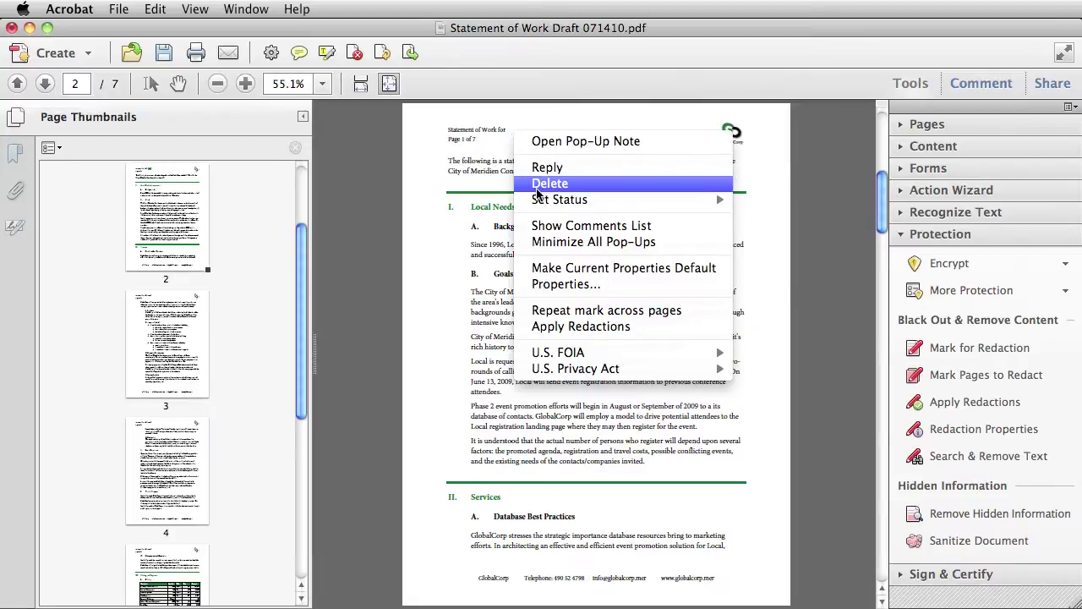
click(556, 313)
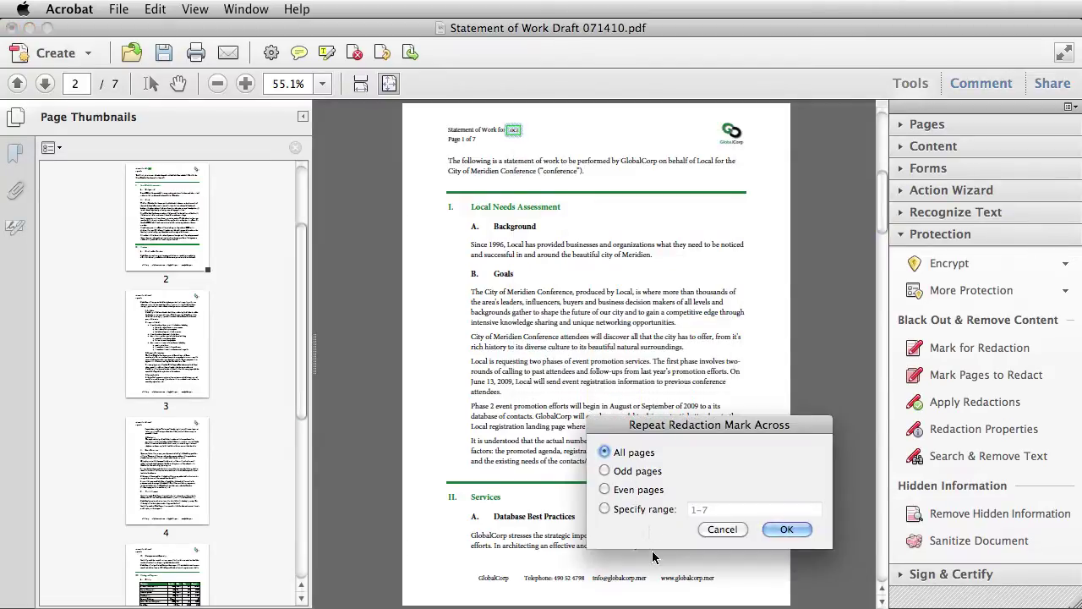
click(788, 530)
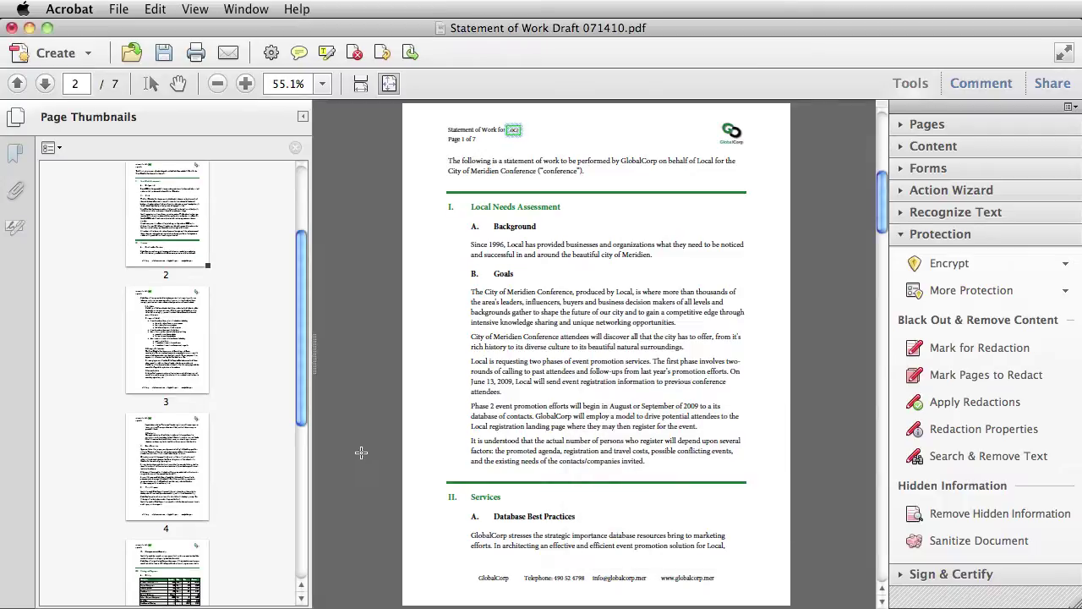
Check the repeated Local mark on pages 3, 4 and 5.
click(176, 345)
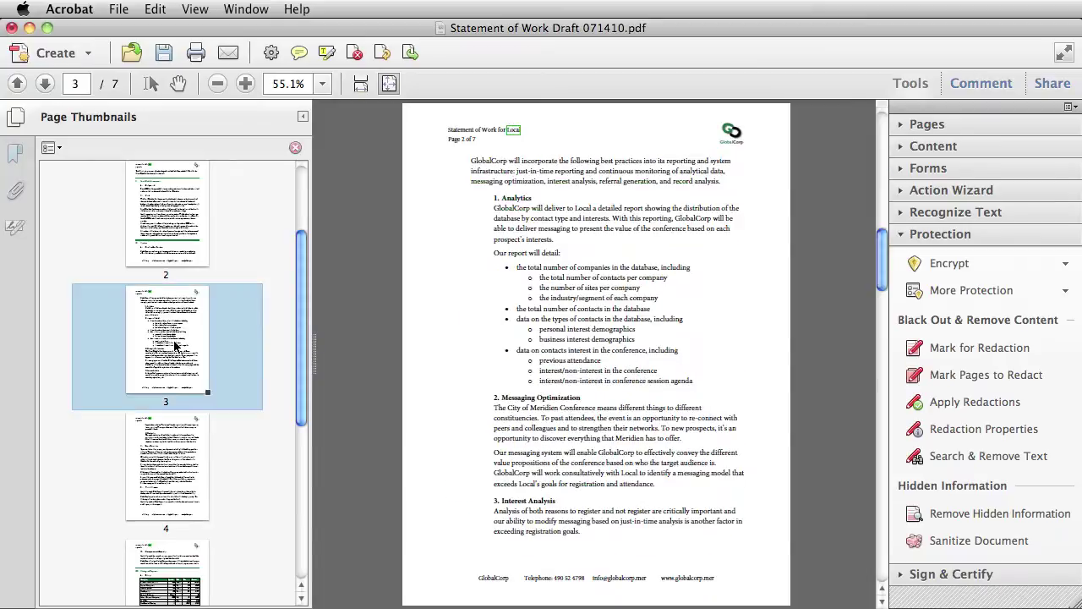
click(176, 472)
click(171, 558)
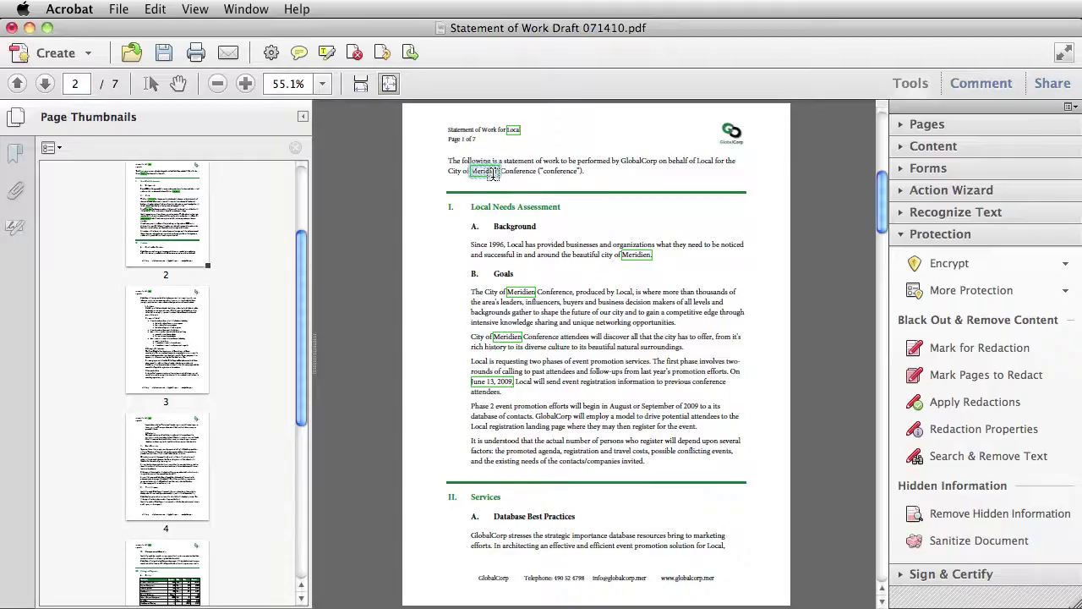
Label the opening-paragraph Meridien mark with FOIA (b)(1)(A), then Privacy Act (d)(5).
right_click(493, 178)
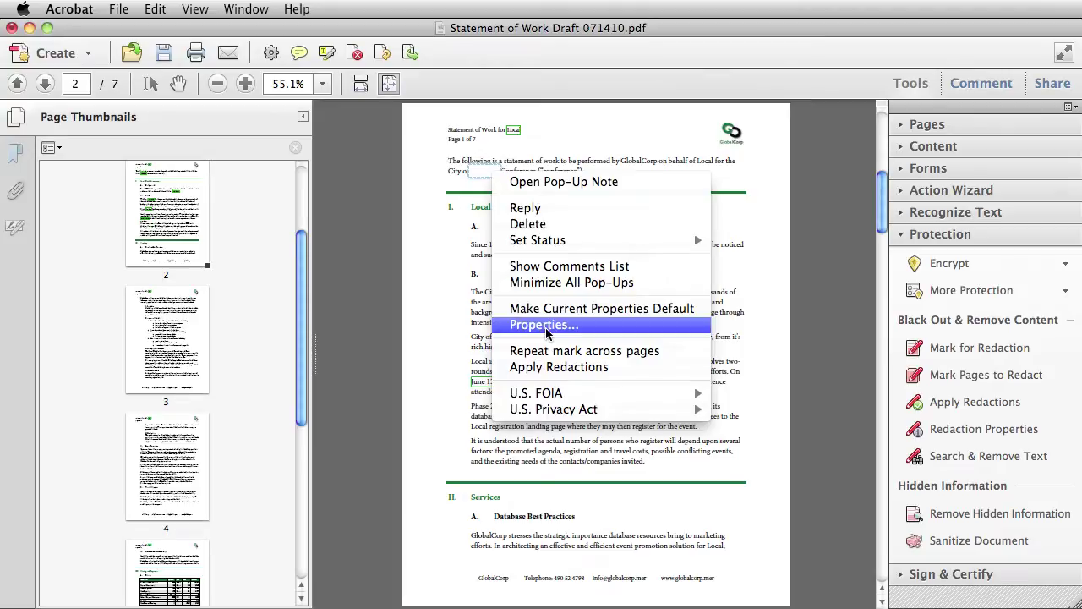
mouse_move(545, 399)
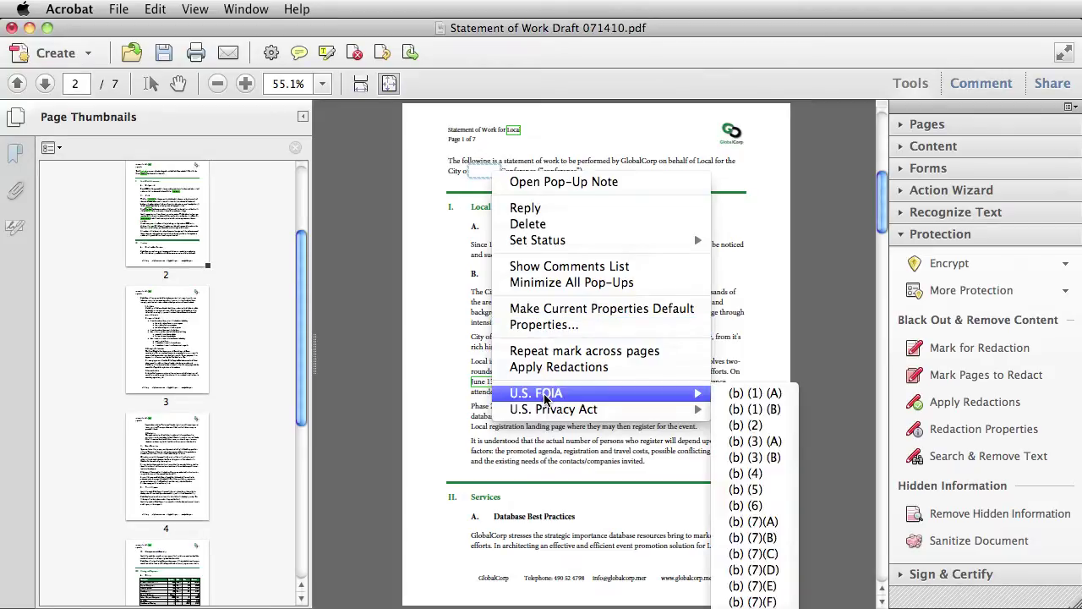
click(754, 394)
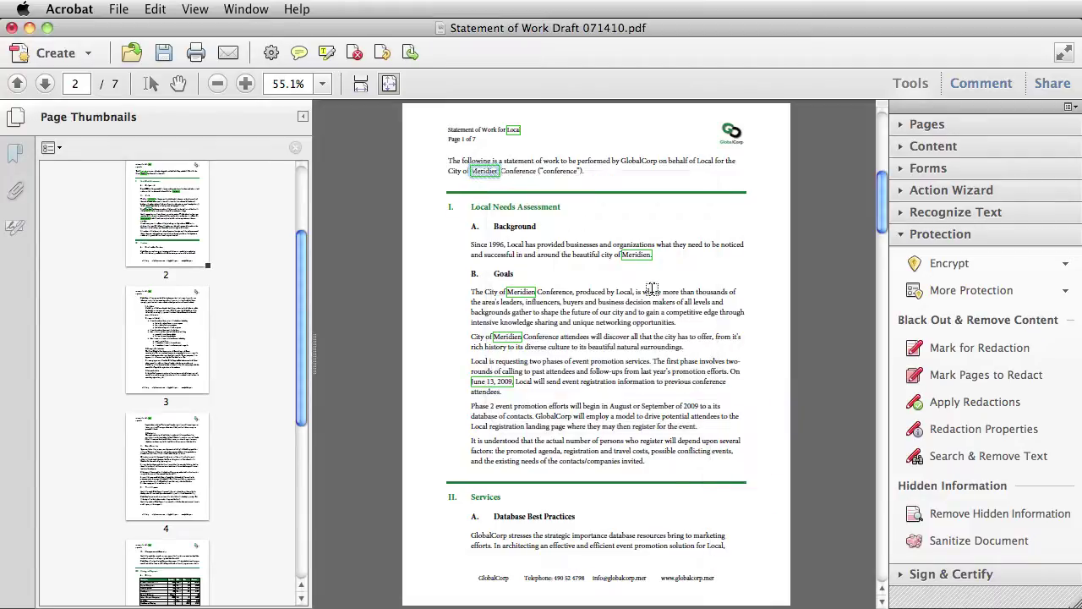
right_click(479, 178)
mouse_move(526, 415)
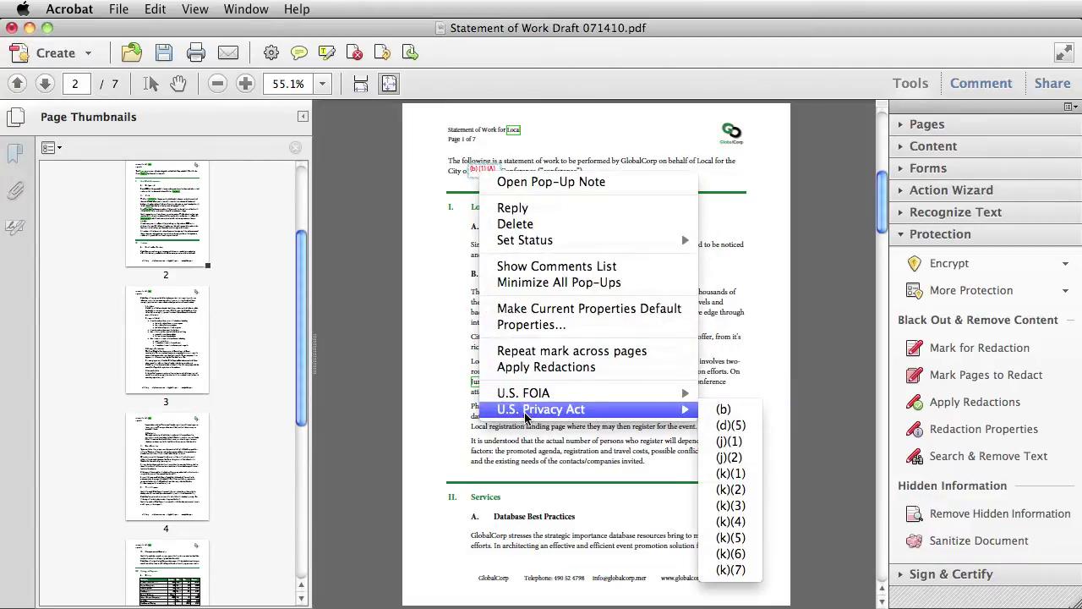
click(731, 425)
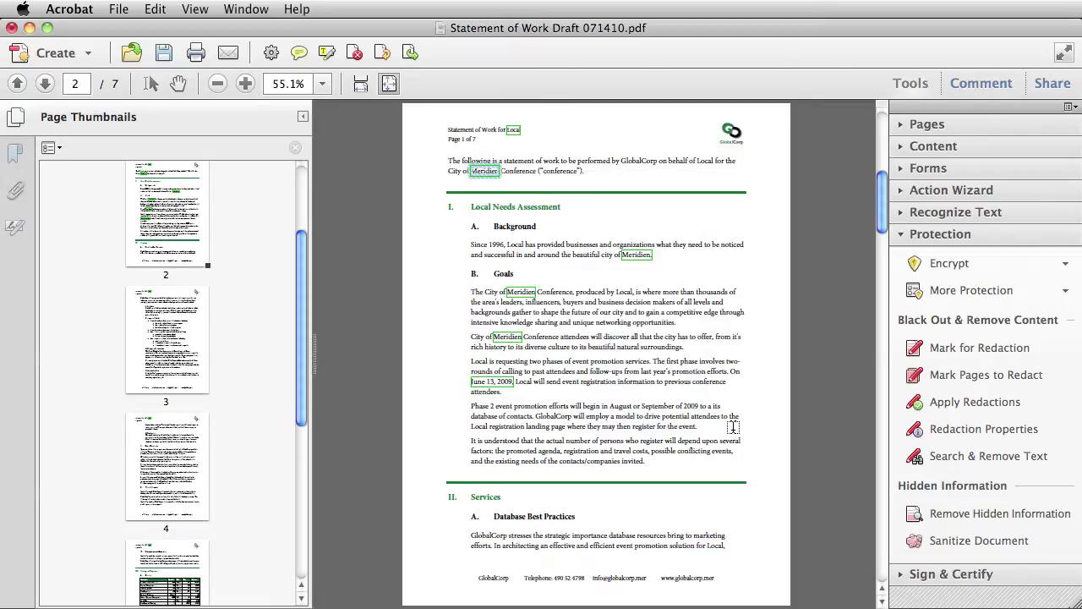
Toggle the FOIA (b)(1)(A) code on the same Meridien mark.
right_click(479, 178)
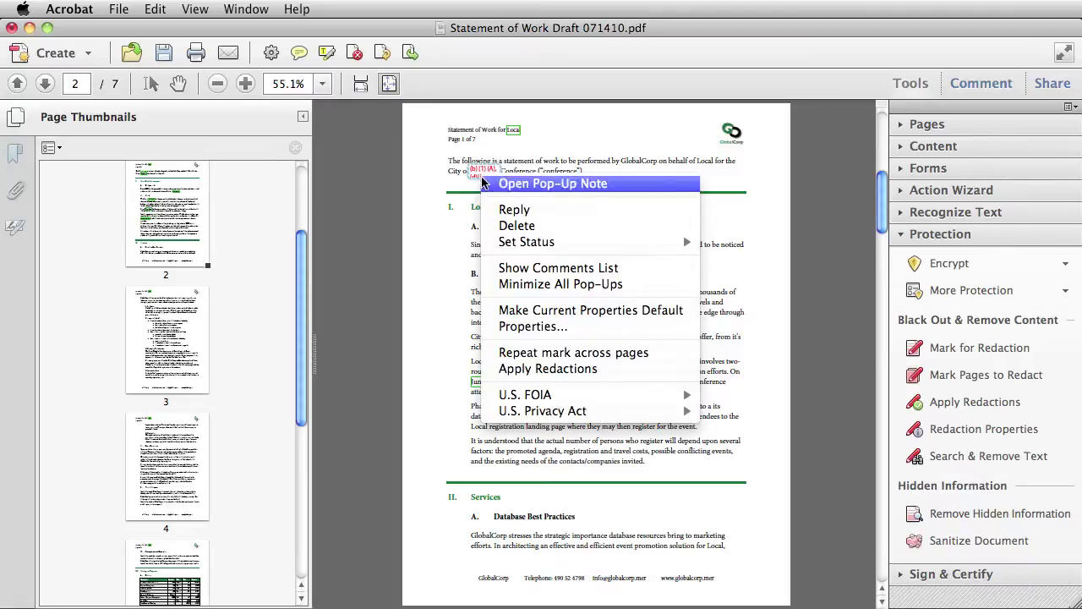
mouse_move(525, 395)
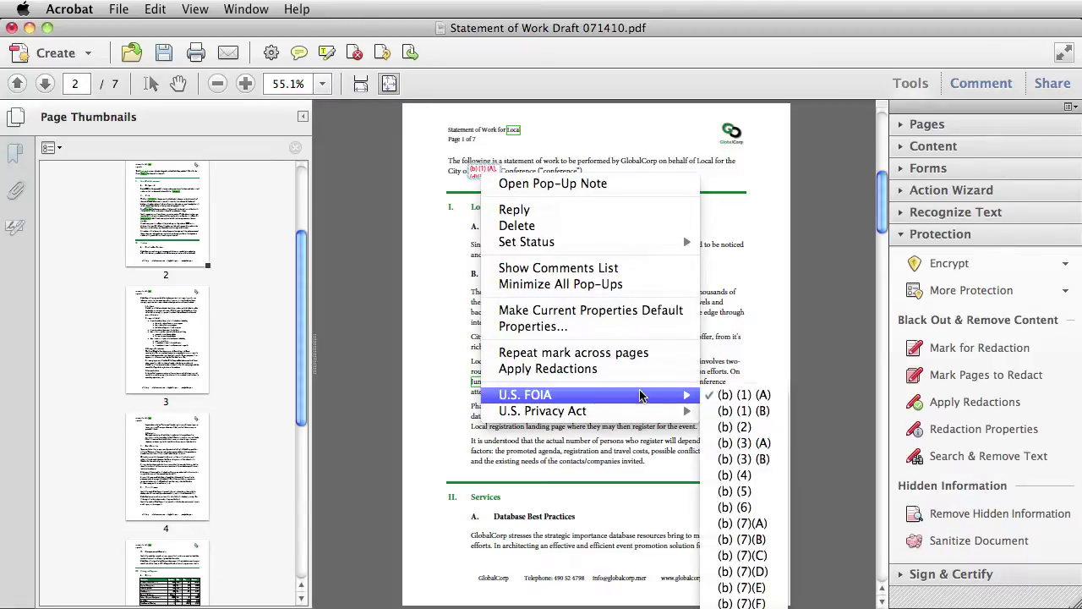
click(730, 390)
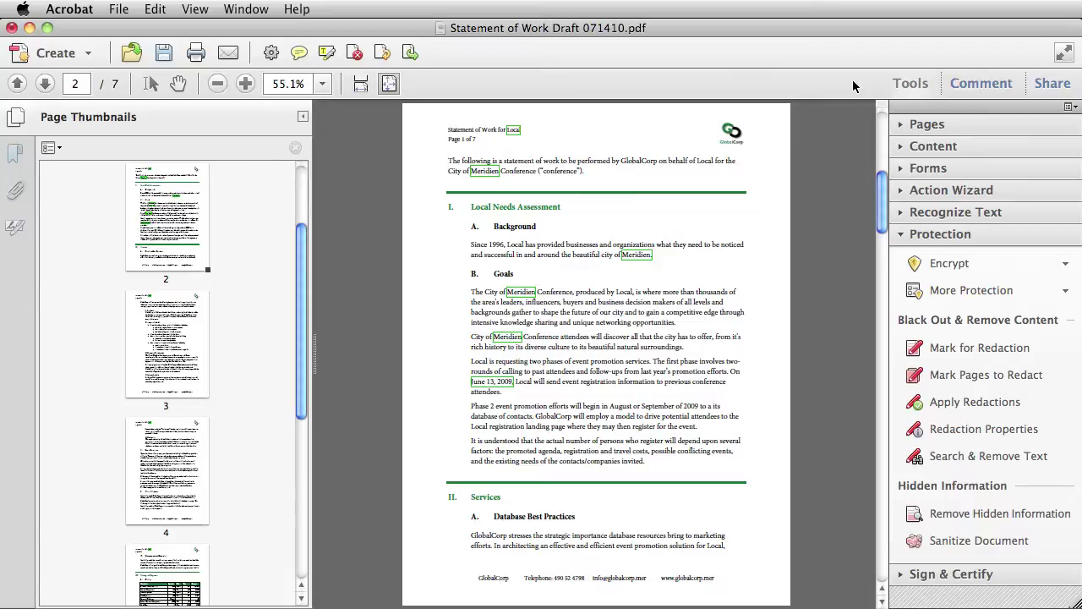
Show the Comments List of 26 redactions, select the first, third and fourth, and view their options.
click(965, 86)
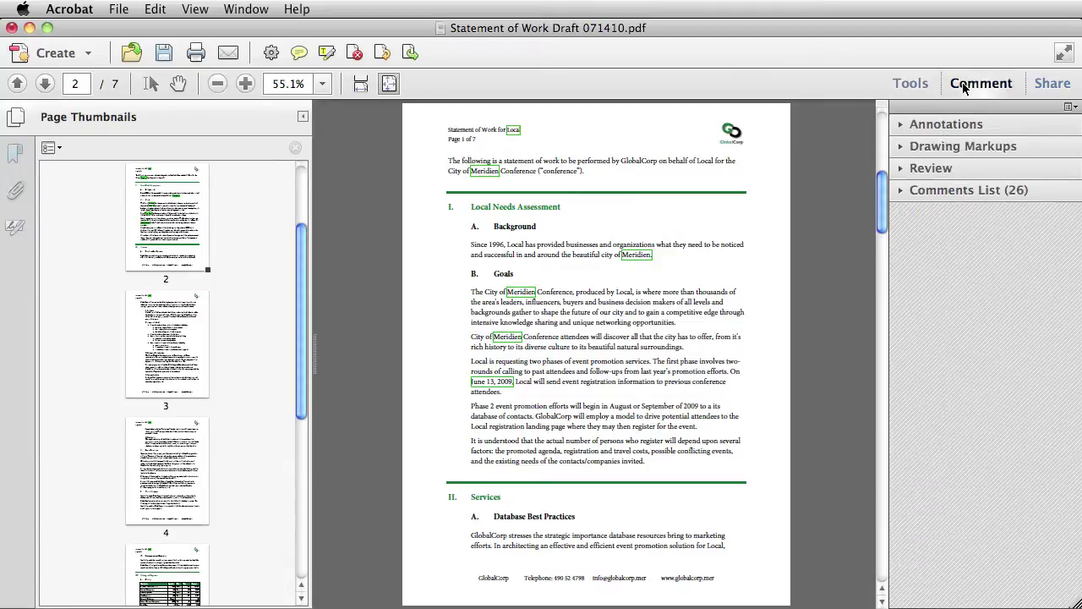
click(936, 193)
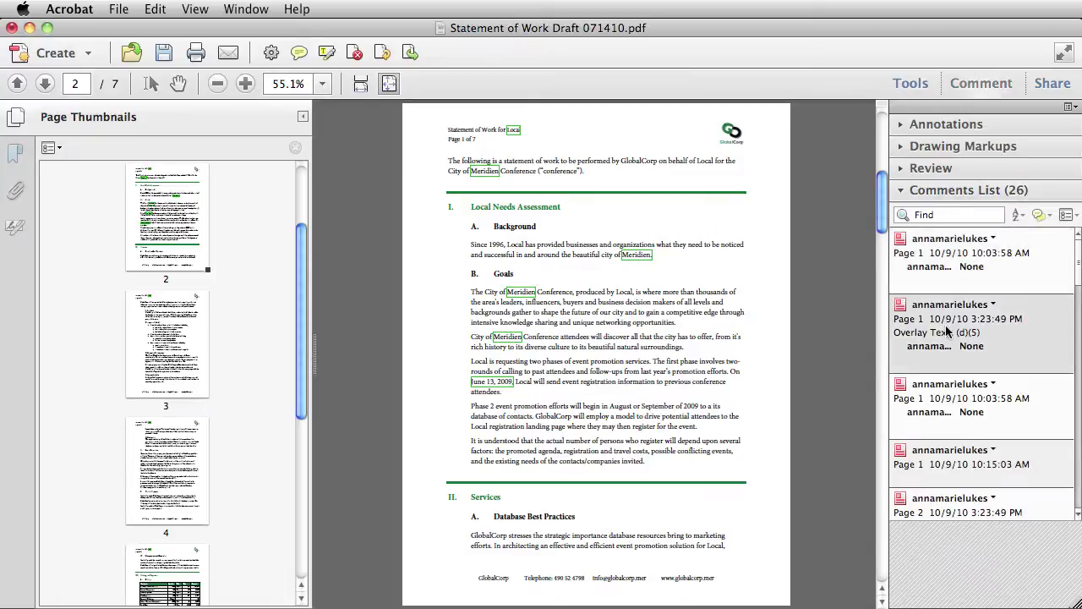
click(984, 276)
super+click(985, 411)
super+click(986, 476)
right_click(984, 427)
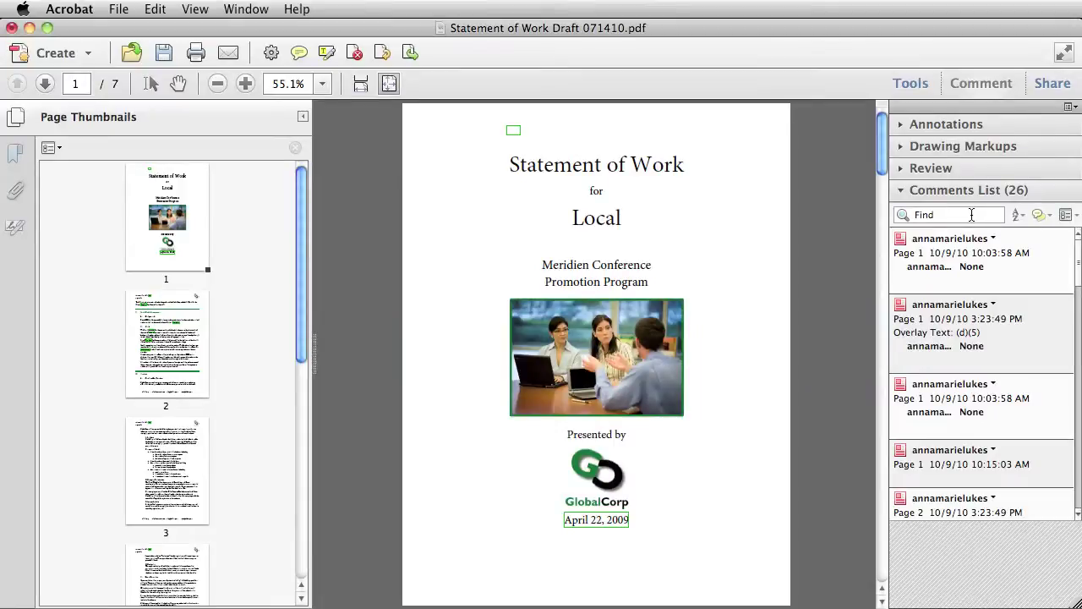
Filter the Comments List by "d" to show the 8 (d)(5) redaction marks.
click(972, 215)
text(d)
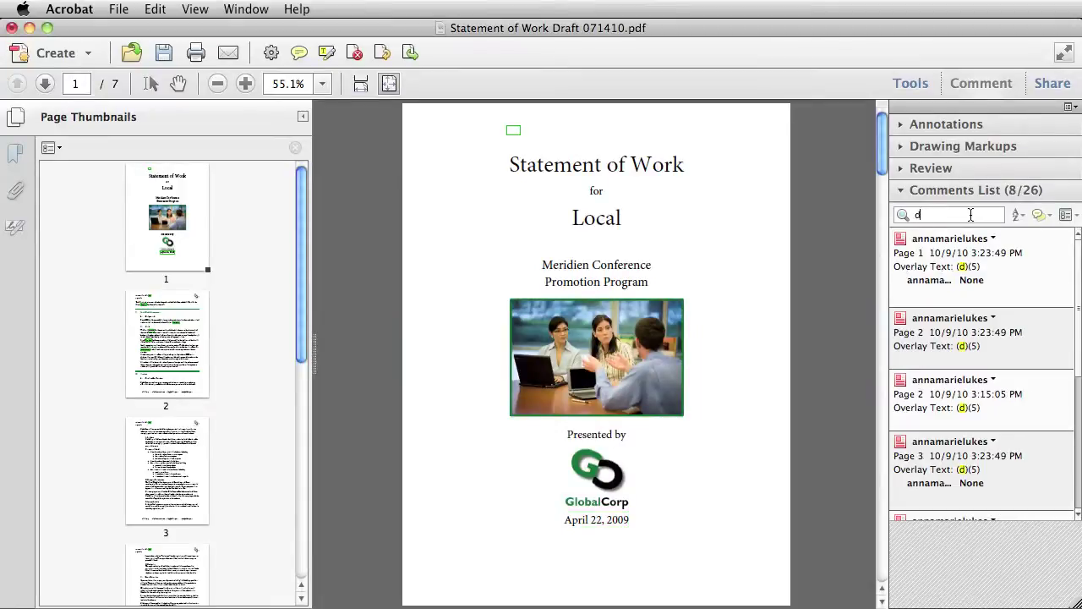